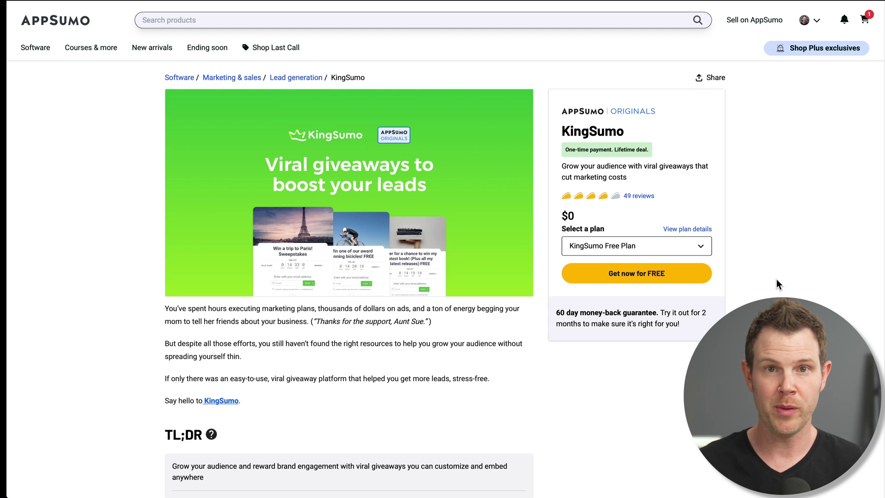
Step: Open the KingSumo plan dropdown to compare the Free Plan with the $49 Pro License
{"action": "left_click", "coordinate": [663, 249]}
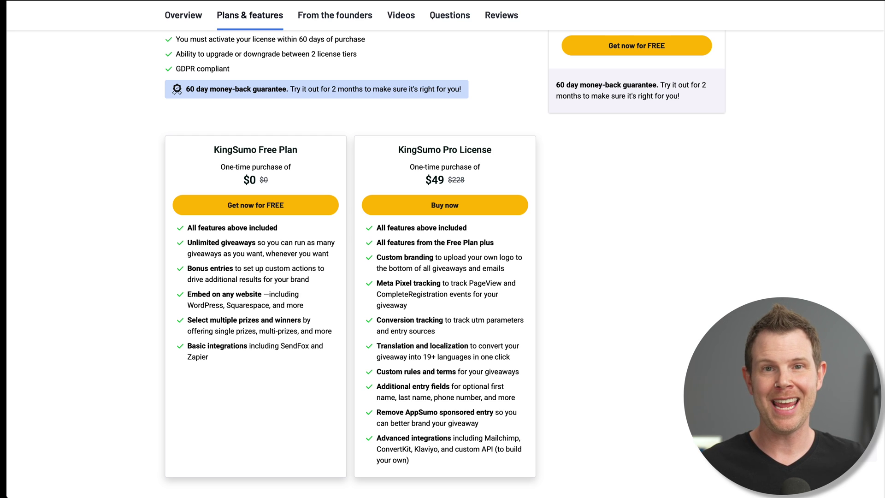
Step: Scroll down the AppSumo KingSumo deal page on the way to the giveaways dashboard
{"action": "scroll", "coordinate": [314, 381], "scroll_direction": "down", "scroll_amount": 1}
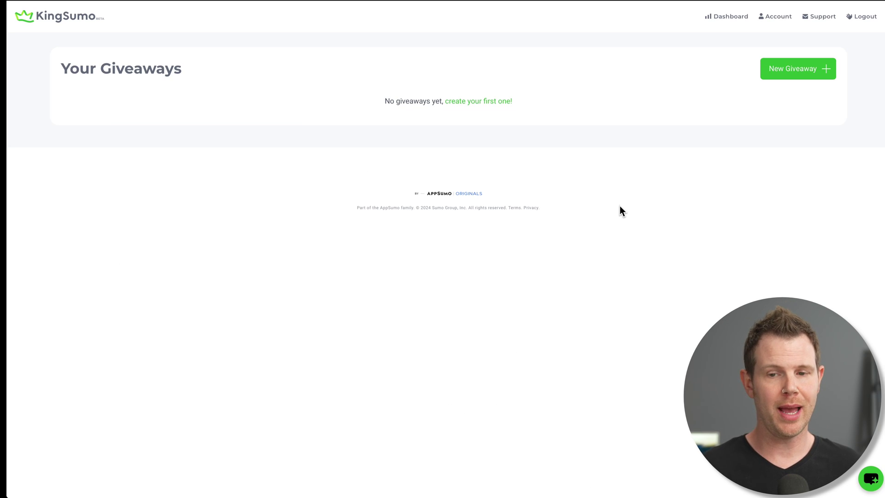
Step: Create a new giveaway titled 'Win an AppSumo Fanny Pack' starting 05/13/2024 at 19:00
{"action": "left_click", "coordinate": [805, 71]}
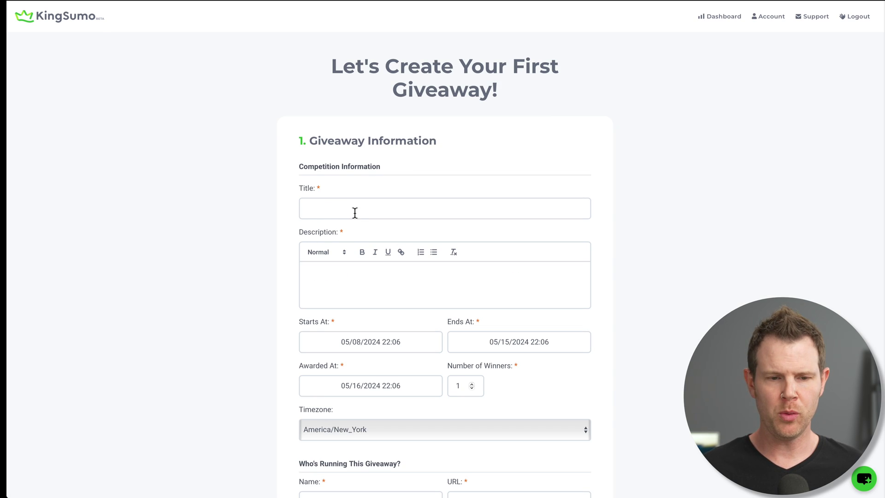
{"action": "left_click", "coordinate": [397, 211]}
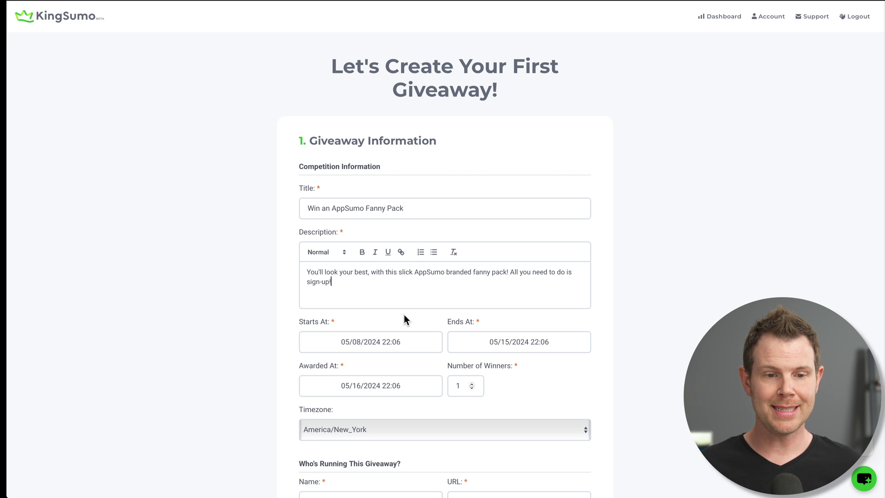
{"action": "left_click", "coordinate": [370, 345]}
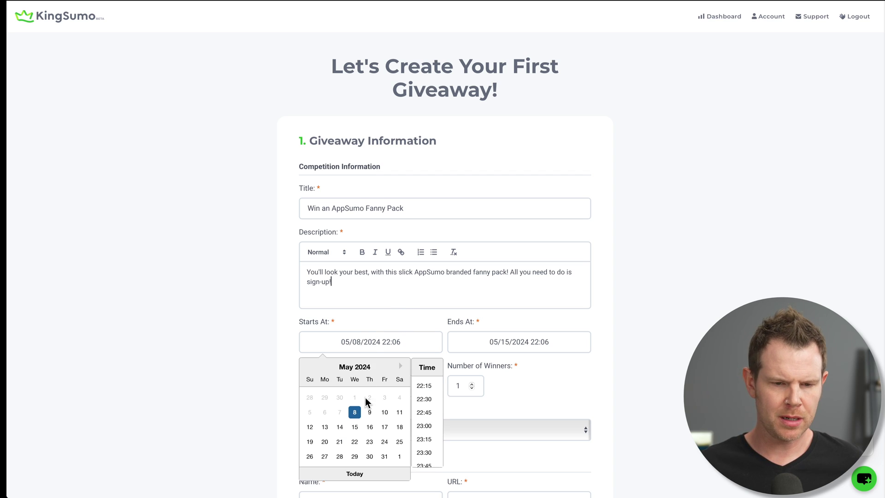
{"action": "left_click", "coordinate": [325, 428]}
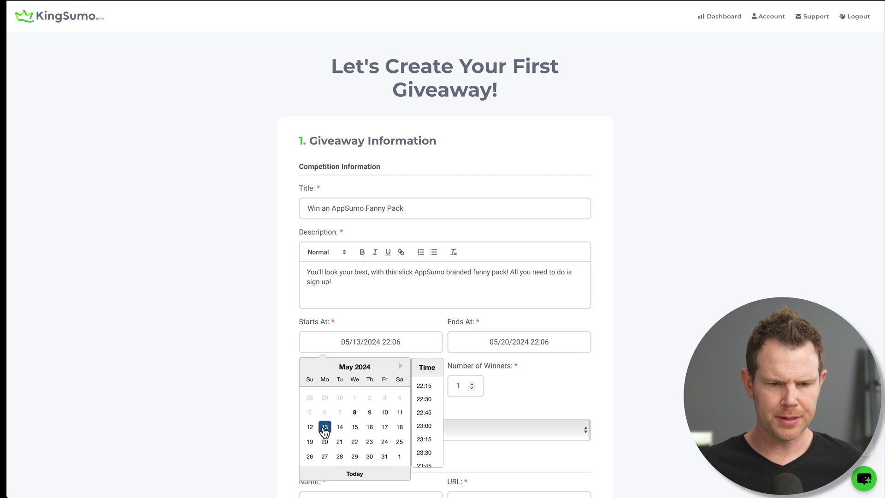
{"action": "scroll", "coordinate": [435, 419], "scroll_direction": "down", "scroll_amount": 2}
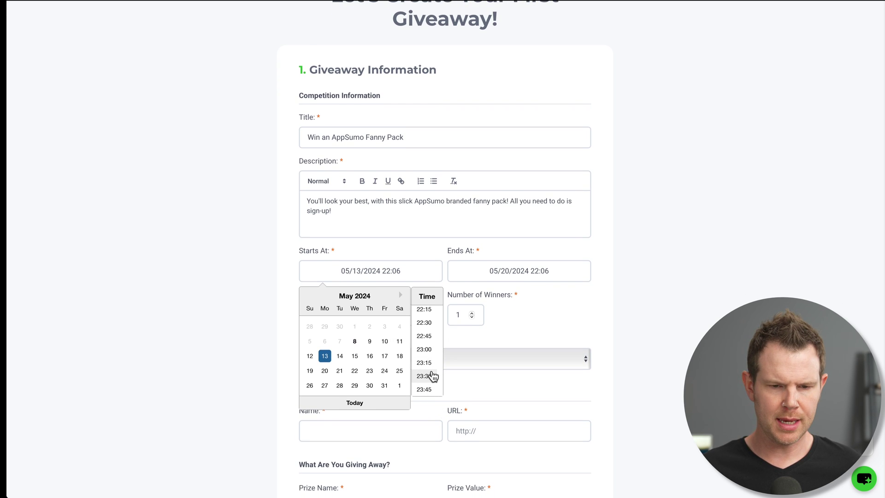
{"action": "left_click", "coordinate": [432, 375]}
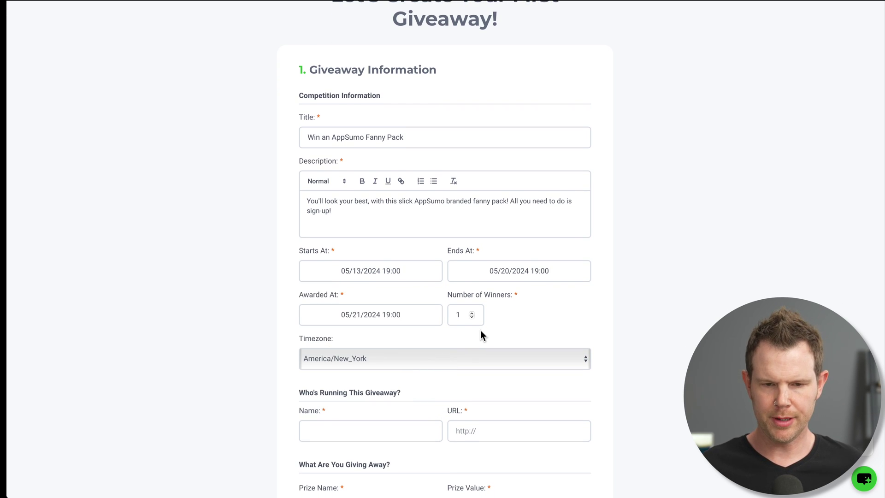
Step: Set the giveaway to end 05/20/2024 and award the prize on 05/28/2024
{"action": "left_click", "coordinate": [538, 275]}
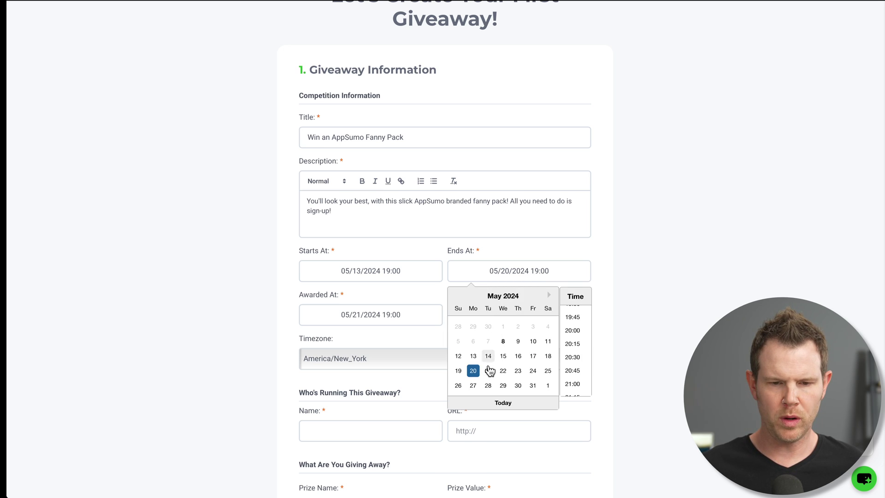
{"action": "left_click", "coordinate": [638, 299]}
{"action": "left_click", "coordinate": [358, 321]}
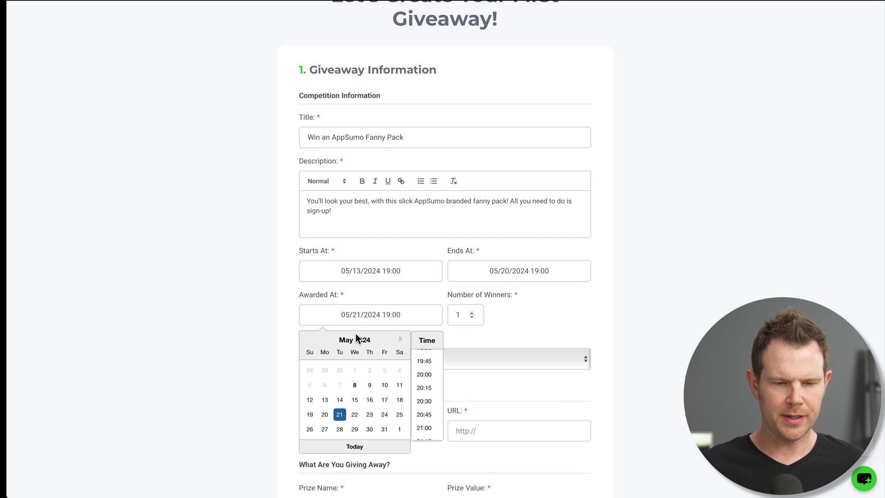
{"action": "left_click", "coordinate": [339, 429]}
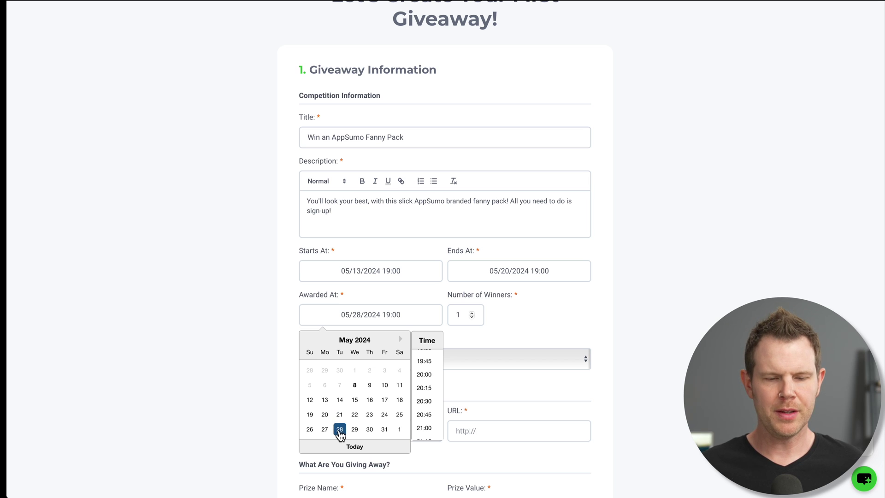
{"action": "left_click", "coordinate": [533, 336]}
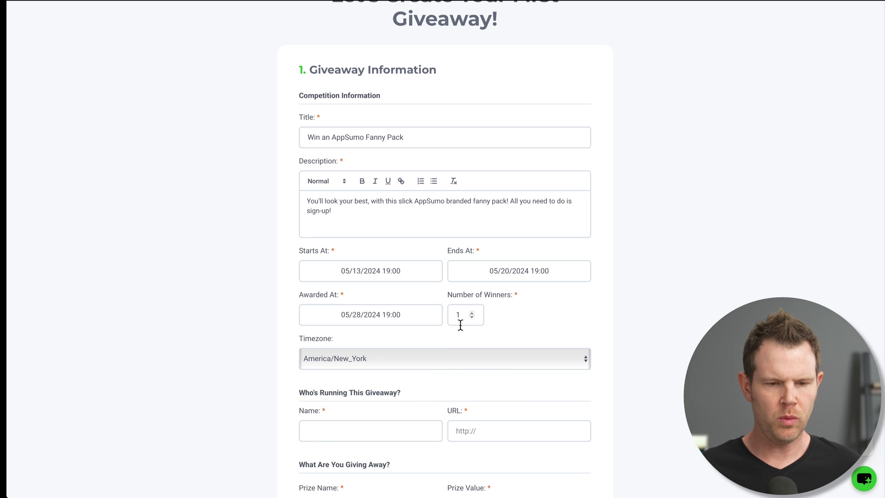
{"action": "left_click", "coordinate": [376, 360]}
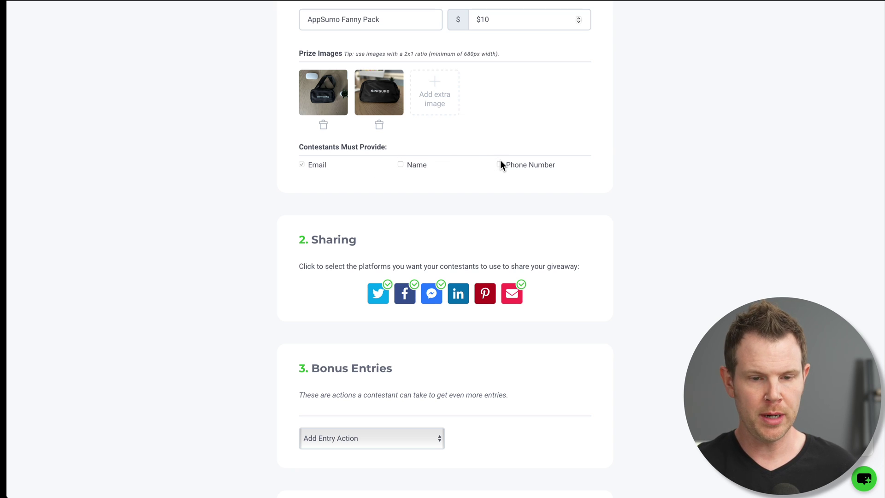
Step: Tick the Name checkbox so contestants must give their name as well as email
{"action": "left_click", "coordinate": [400, 165]}
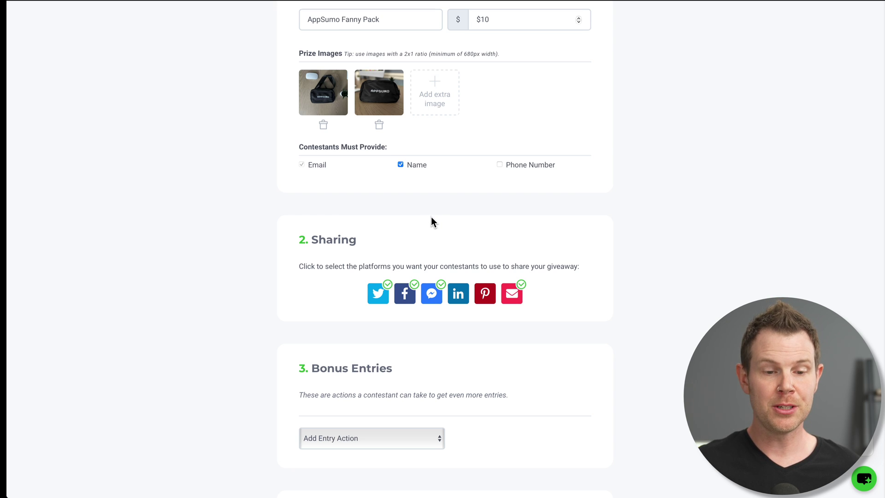
Step: Scroll down the giveaway form to the 3. Bonus Entries section
{"action": "scroll", "coordinate": [430, 216], "scroll_direction": "down", "scroll_amount": 4}
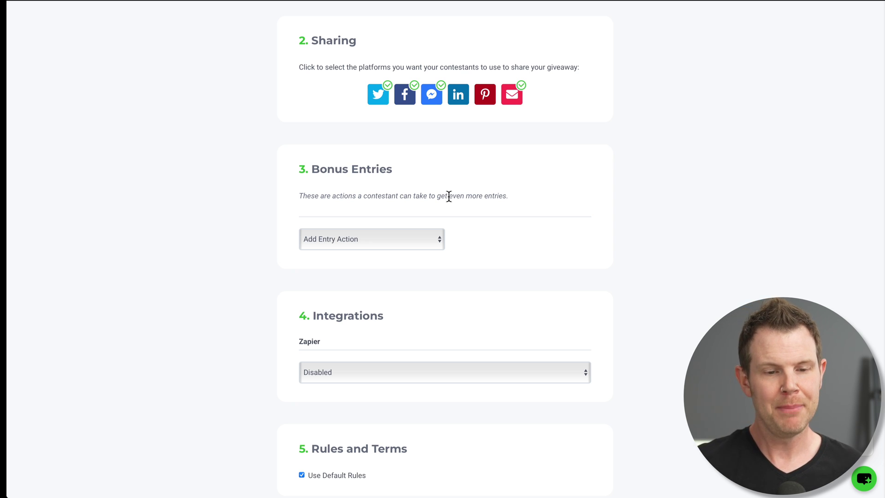
Step: Add a YouTube Subscribe bonus entry with action text, the channel link, and 3 entries
{"action": "left_click", "coordinate": [433, 240]}
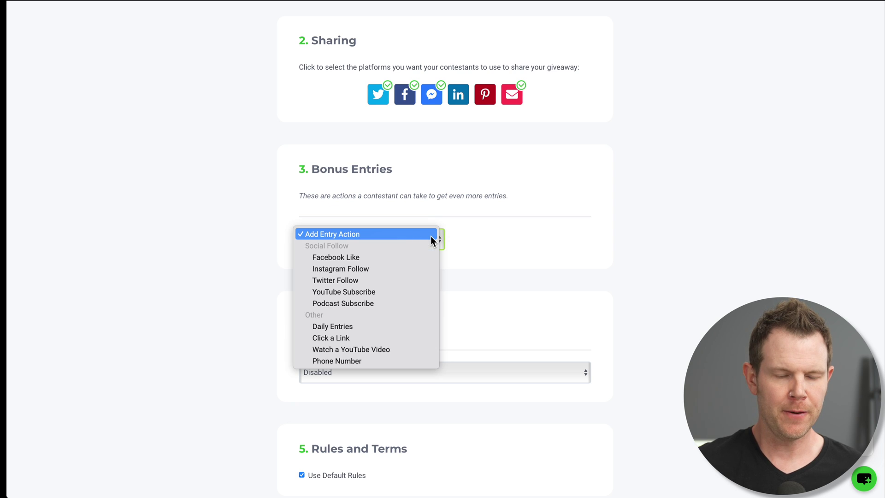
{"action": "left_click", "coordinate": [408, 292]}
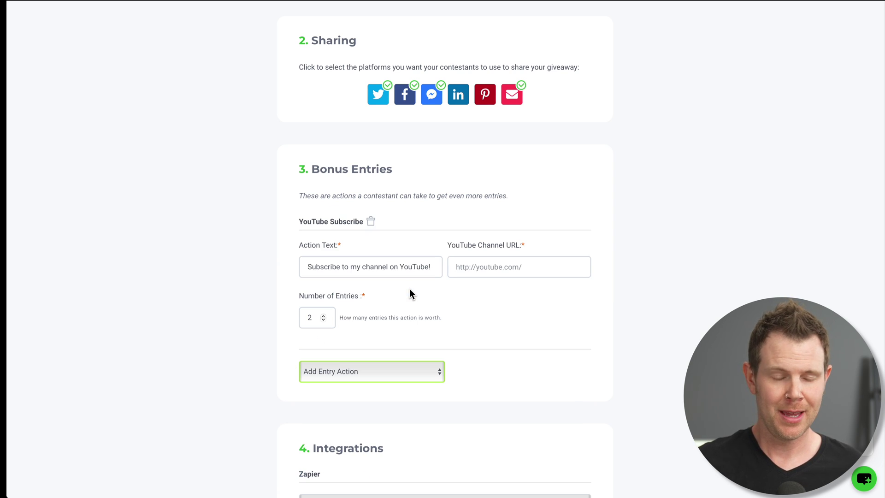
{"action": "left_click", "coordinate": [419, 265]}
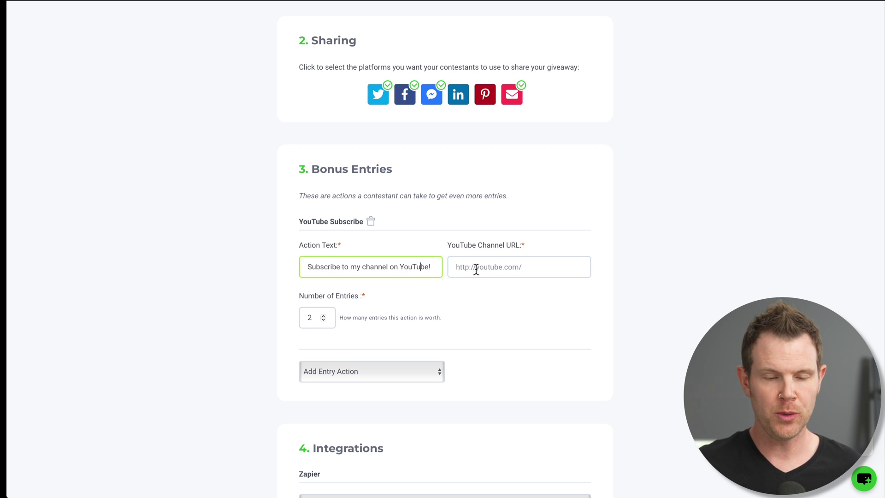
{"action": "key", "text": "Tab"}
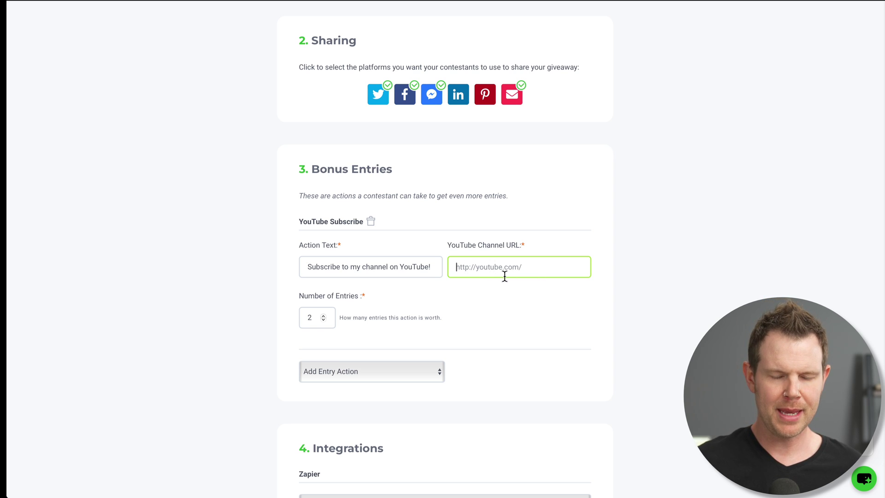
{"action": "type", "text": "https://youtube.com/@dave-swift"}
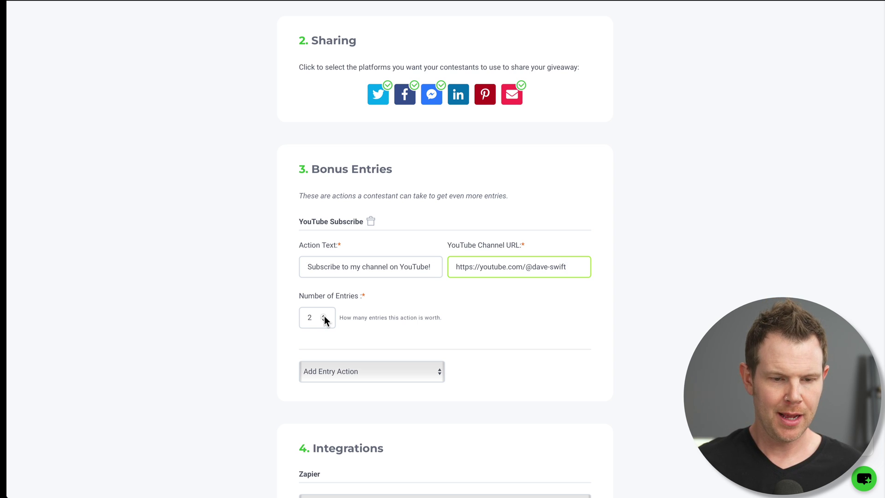
{"action": "left_click", "coordinate": [324, 315]}
Step: Add a Watch a YouTube Video bonus entry worth 3 entries
{"action": "left_click", "coordinate": [361, 370]}
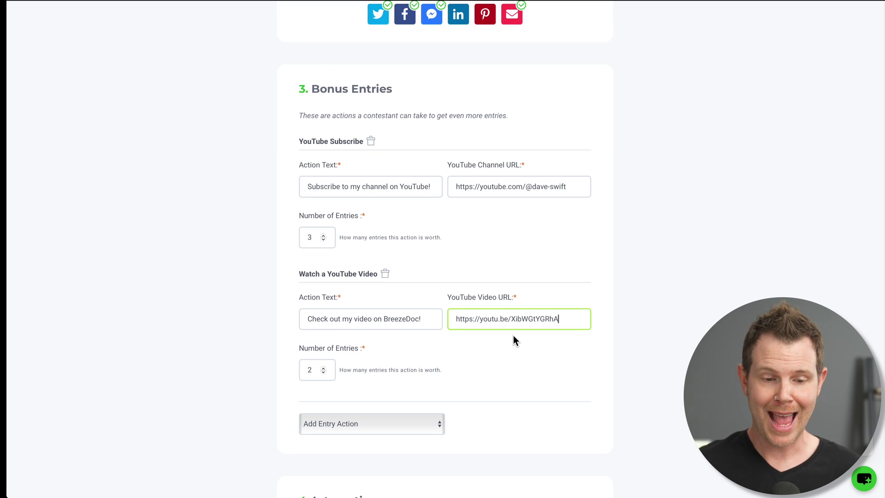
{"action": "left_click", "coordinate": [324, 367]}
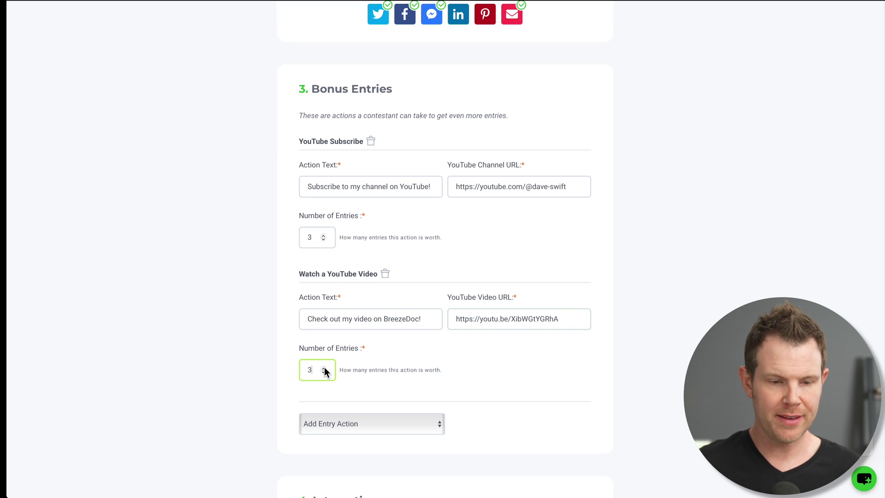
{"action": "left_click", "coordinate": [520, 369]}
{"action": "scroll", "coordinate": [519, 369], "scroll_direction": "down", "scroll_amount": 3}
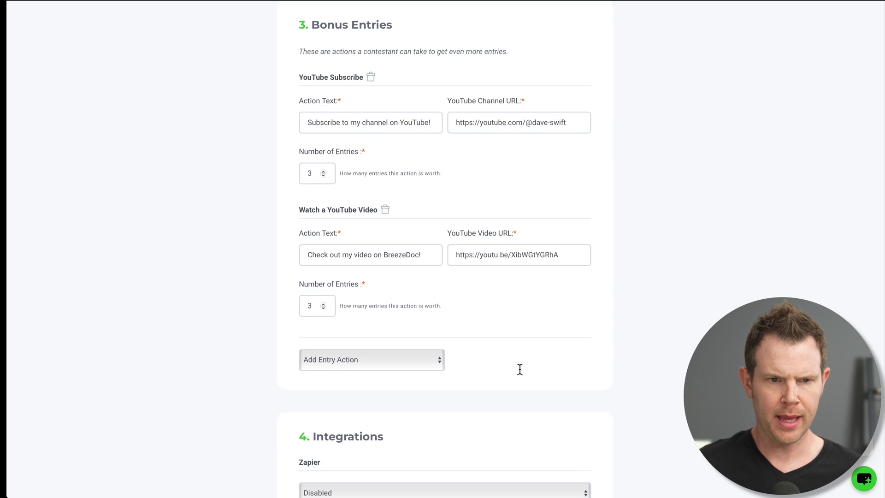
Step: Set the Zapier integration to Enabled, then connect SendFox from Account > Integrations
{"action": "scroll", "coordinate": [520, 369], "scroll_direction": "down", "scroll_amount": 9}
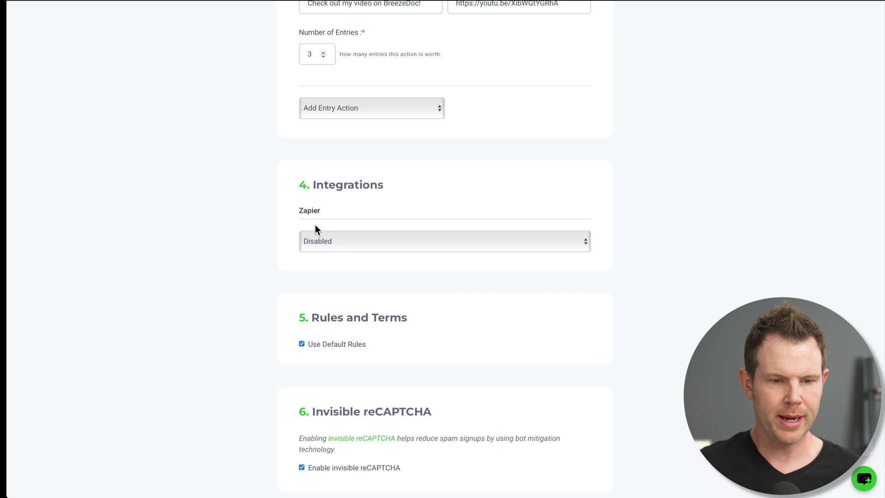
{"action": "left_click", "coordinate": [328, 239]}
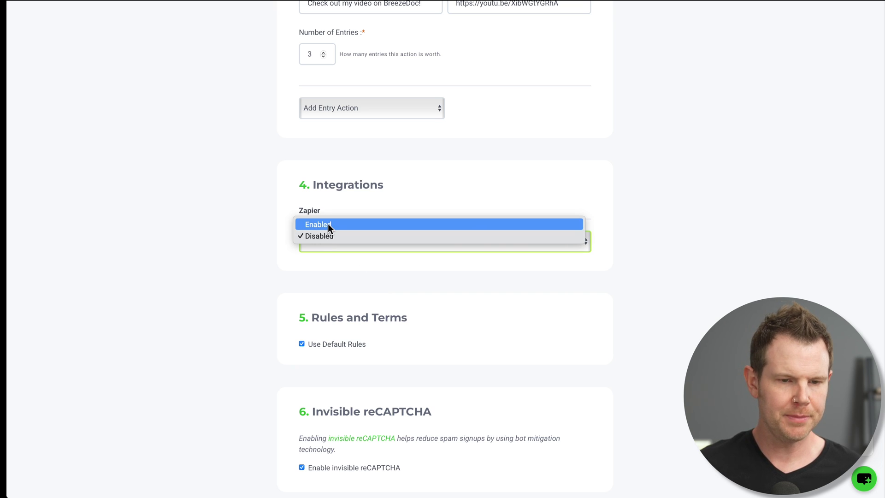
{"action": "left_click", "coordinate": [328, 223]}
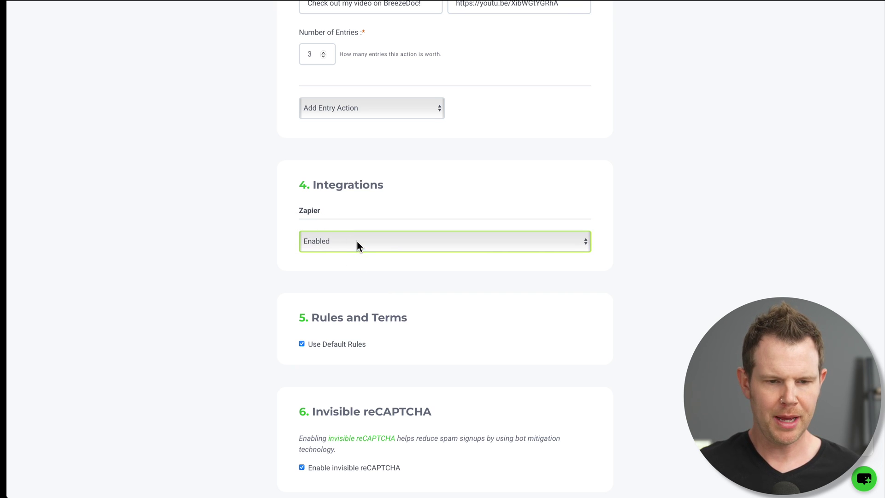
{"action": "left_click", "coordinate": [357, 246]}
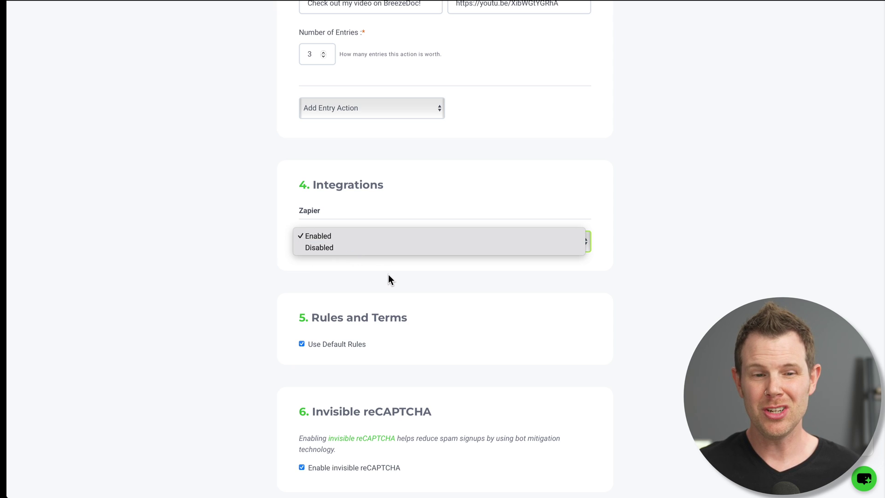
{"action": "left_click", "coordinate": [410, 282]}
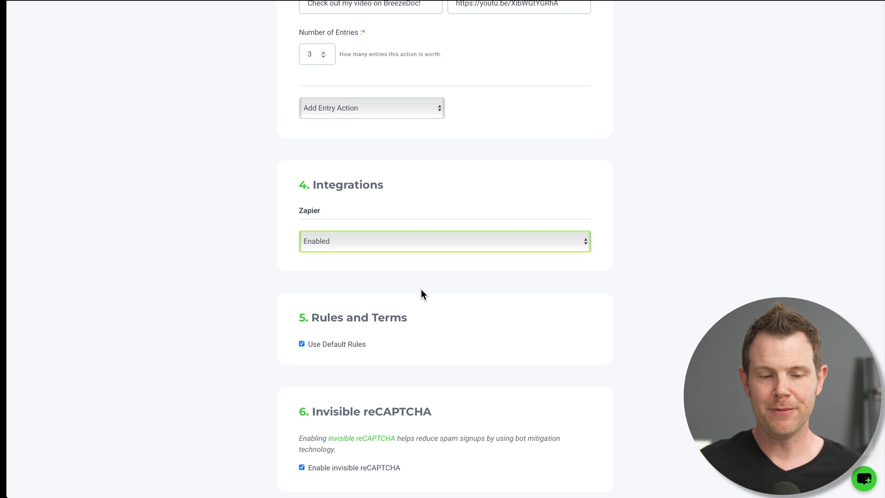
{"action": "scroll", "coordinate": [441, 319], "scroll_direction": "up", "scroll_amount": 2}
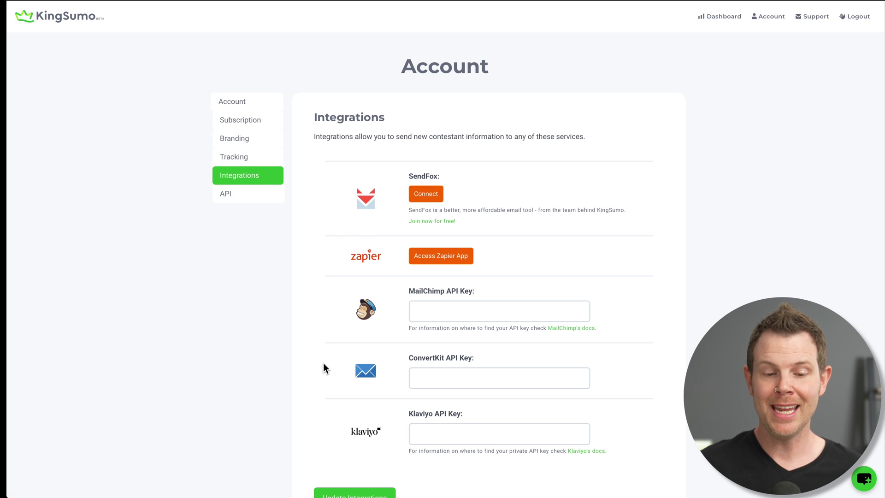
{"action": "left_click", "coordinate": [426, 197]}
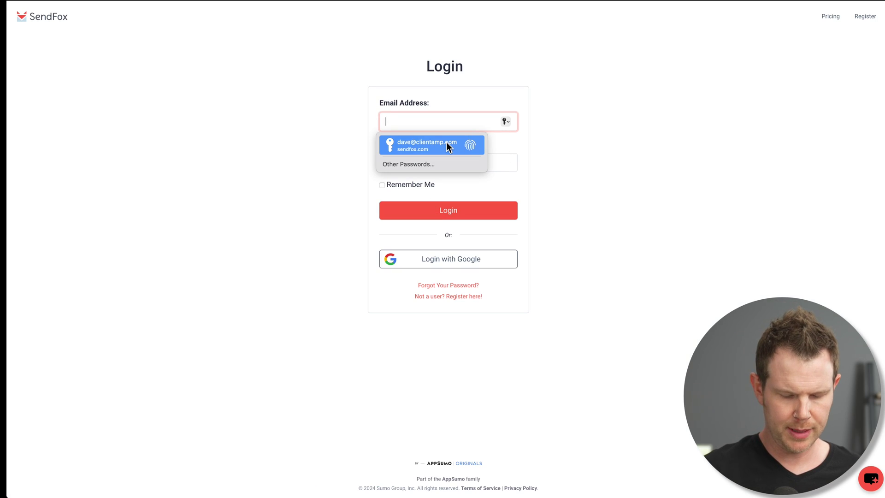
Step: Log into SendFox with the saved login and authorize KingSumo's access
{"action": "left_click", "coordinate": [446, 144]}
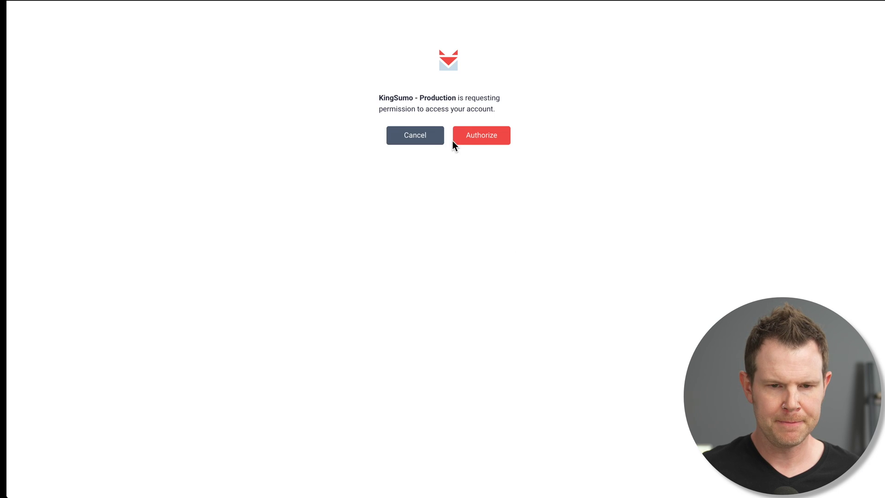
{"action": "left_click", "coordinate": [455, 141]}
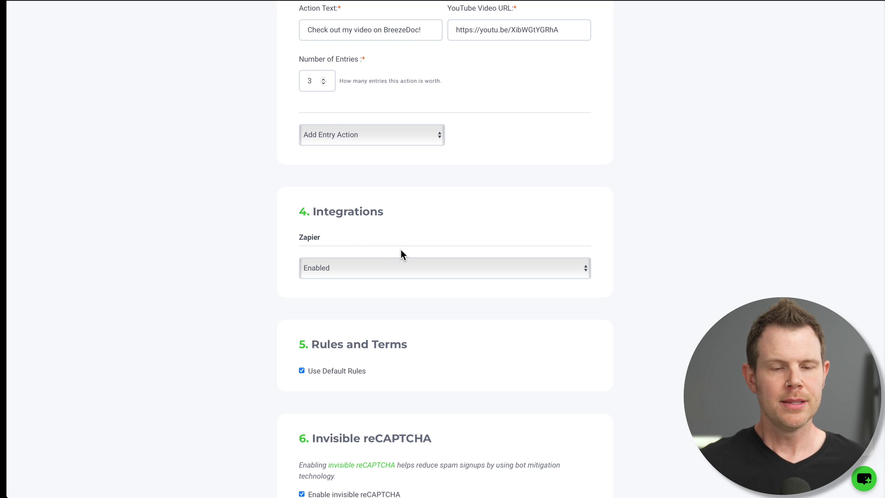
{"action": "scroll", "coordinate": [443, 325], "scroll_direction": "down", "scroll_amount": 4}
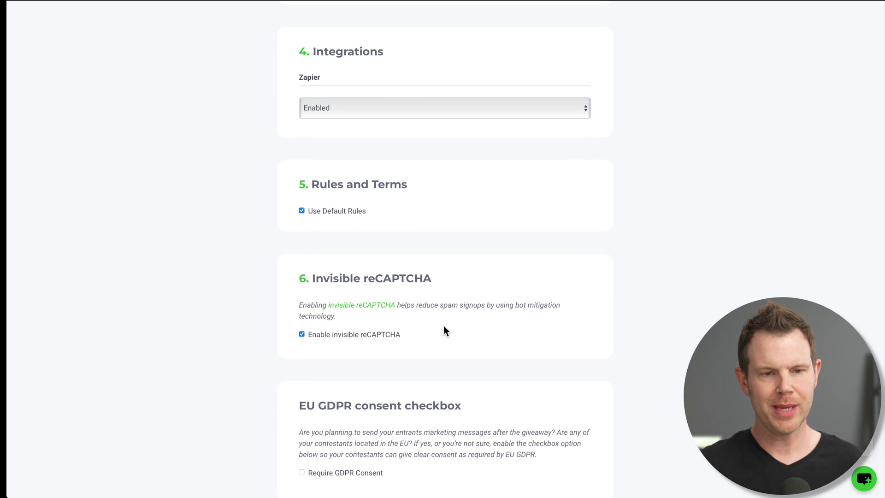
{"action": "scroll", "coordinate": [443, 324], "scroll_direction": "down", "scroll_amount": 2}
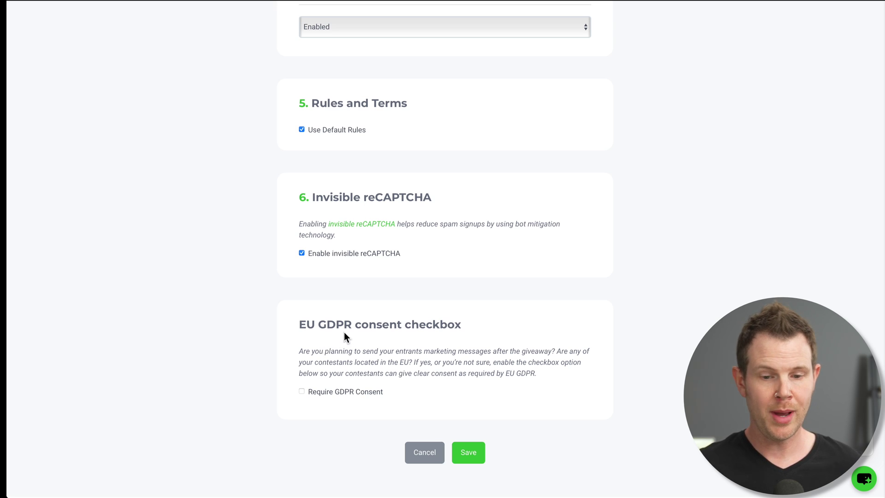
{"action": "scroll", "coordinate": [599, 304], "scroll_direction": "down", "scroll_amount": 1}
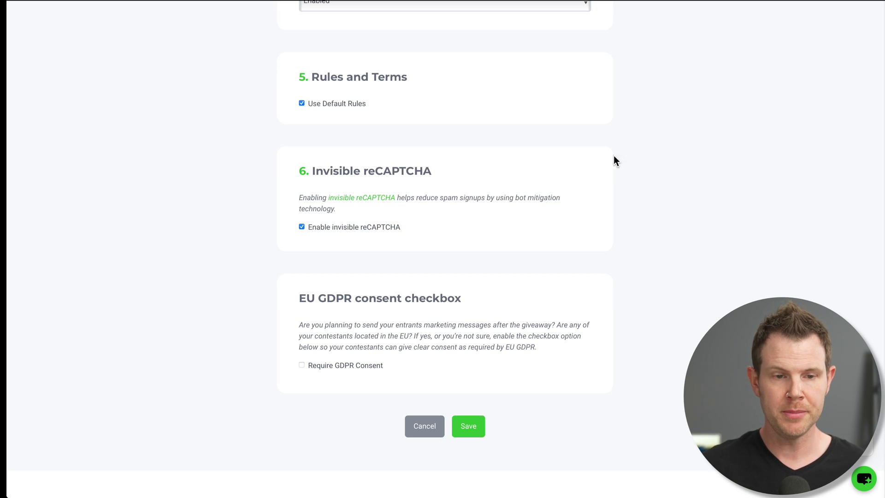
{"action": "left_click", "coordinate": [325, 103]}
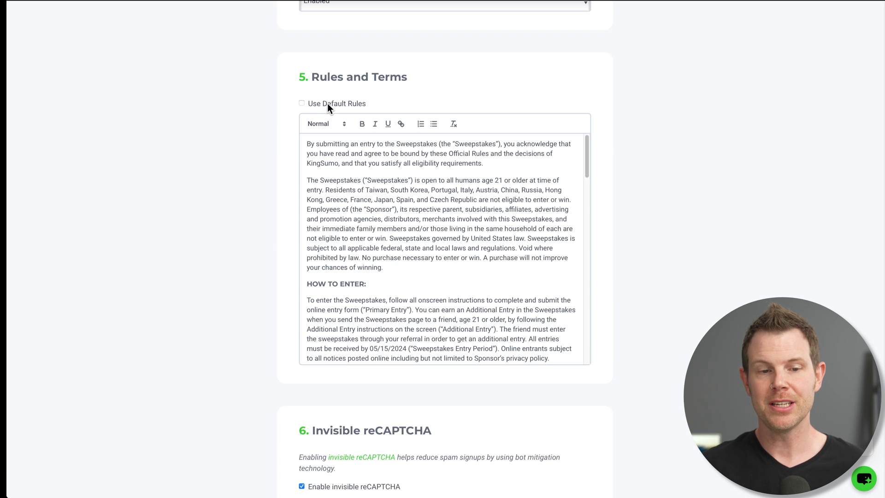
{"action": "scroll", "coordinate": [436, 282], "scroll_direction": "down", "scroll_amount": 12}
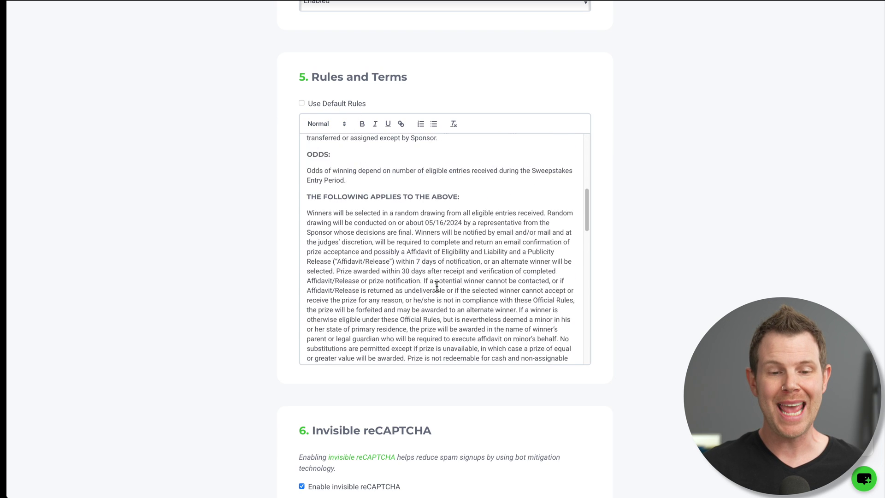
{"action": "scroll", "coordinate": [436, 286], "scroll_direction": "down", "scroll_amount": 3}
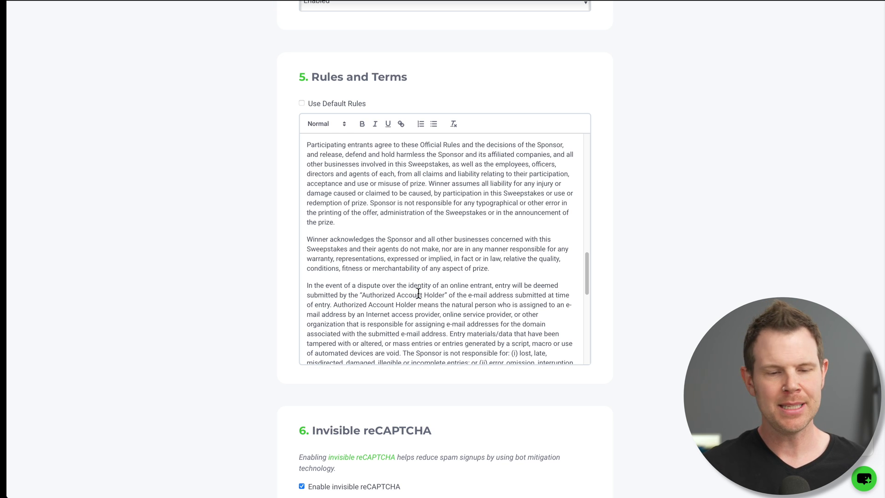
{"action": "left_click", "coordinate": [335, 104]}
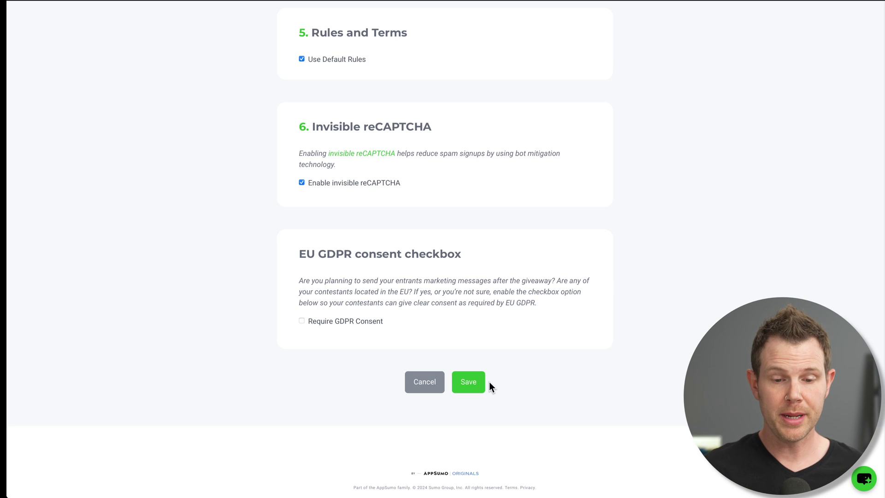
Step: Save the 'Win an AppSumo Fanny Pack' giveaway to publish its public page
{"action": "left_click", "coordinate": [476, 389]}
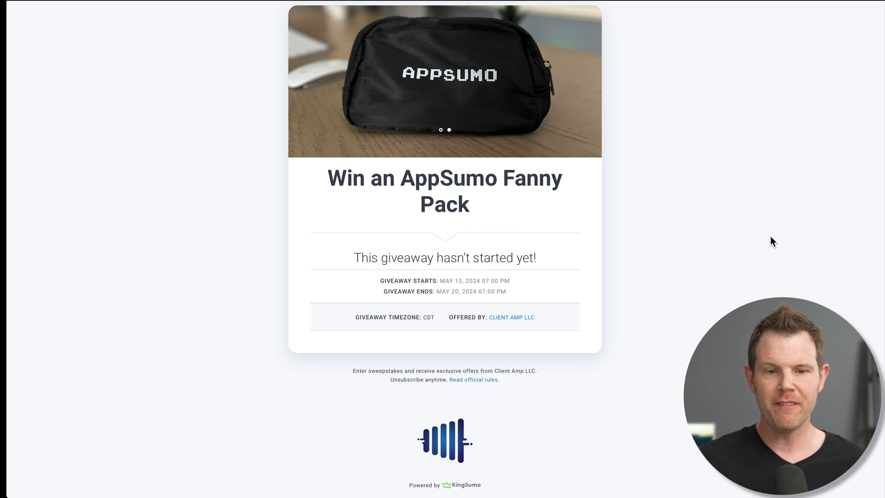
Step: Switch to the other fanny pack photo and highlight the giveaway-not-started message
{"action": "left_click", "coordinate": [440, 130]}
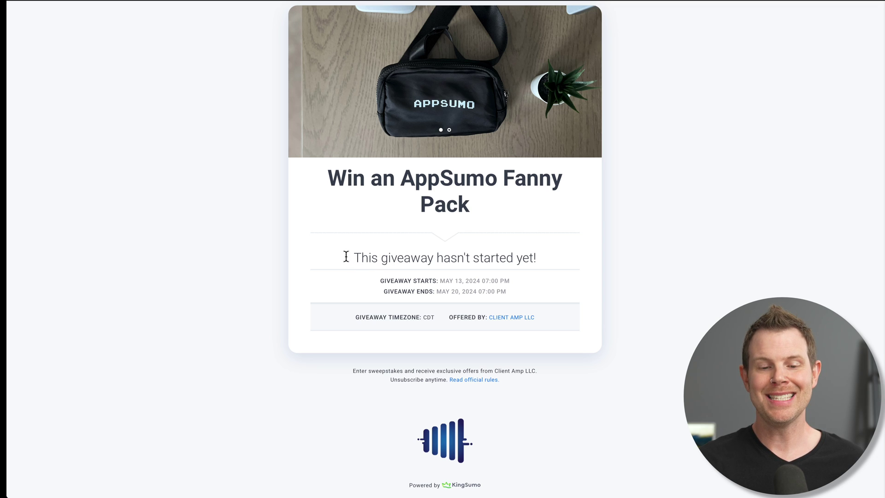
{"action": "left_click_drag", "start_coordinate": [346, 256], "coordinate": [568, 262]}
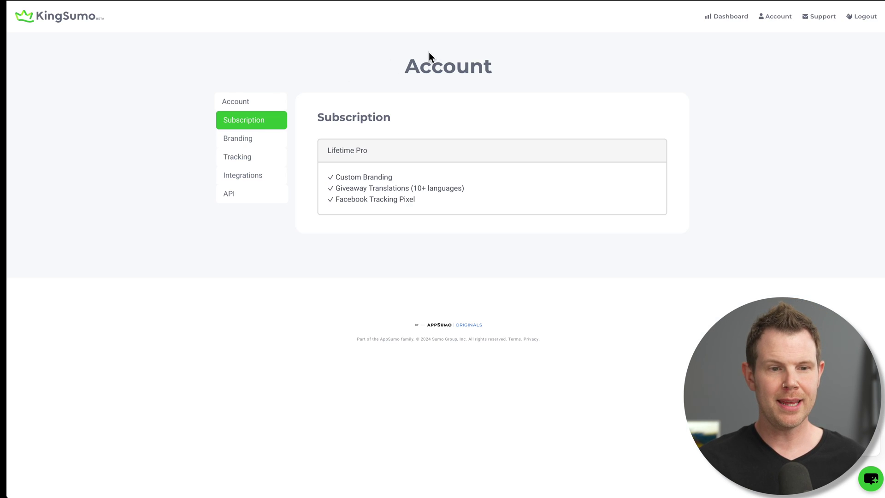
Step: View the logo branding settings, then open the live giveaway's public page and scroll through it
{"action": "left_click", "coordinate": [237, 140]}
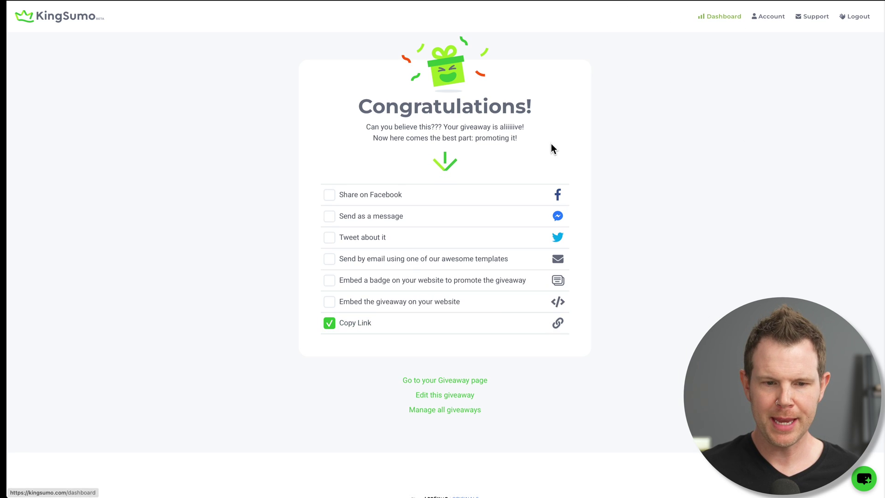
{"action": "left_click", "coordinate": [359, 330]}
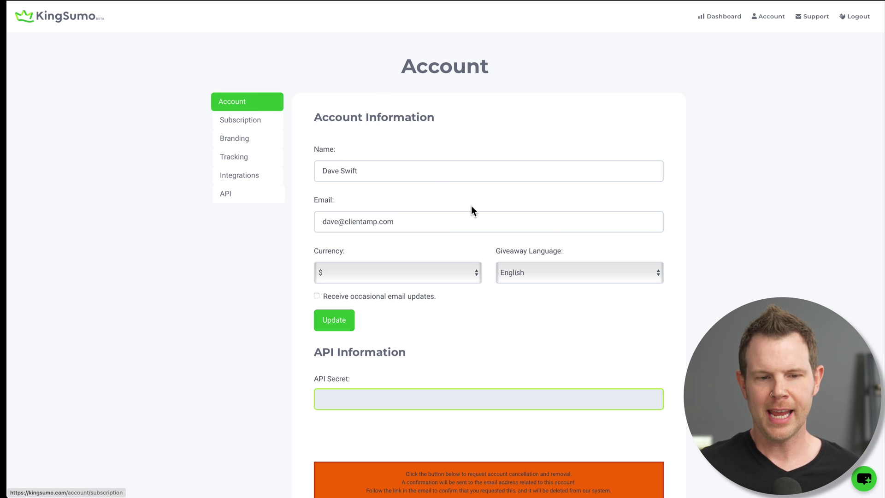
{"action": "scroll", "coordinate": [488, 277], "scroll_direction": "down", "scroll_amount": 2}
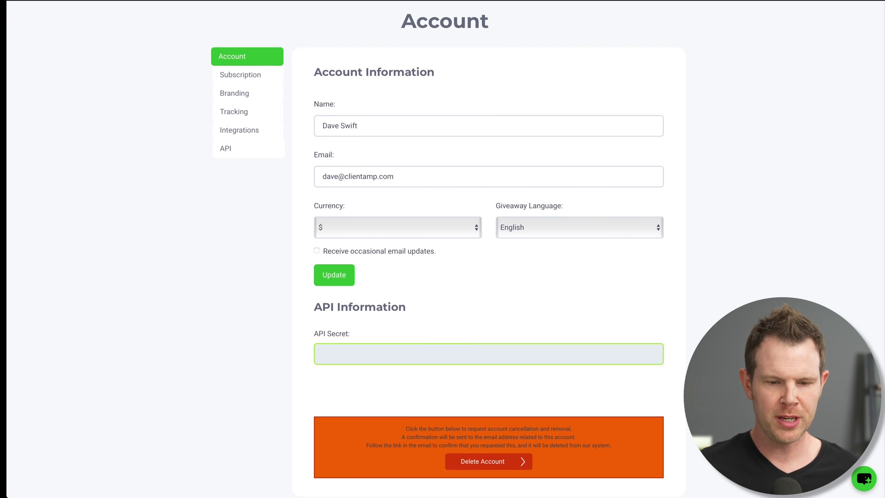
Step: Review the account's subscription plan, logo branding, Facebook Pixel, email integrations and API settings
{"action": "left_click", "coordinate": [241, 71]}
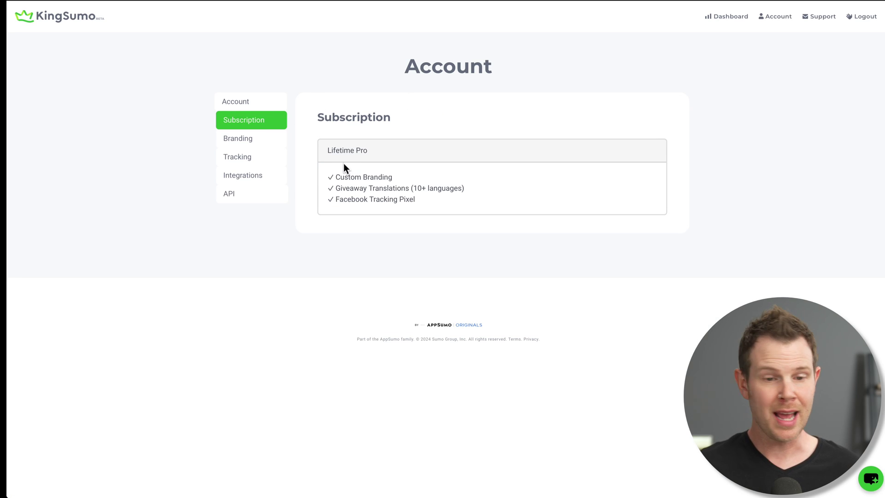
{"action": "left_click", "coordinate": [257, 142]}
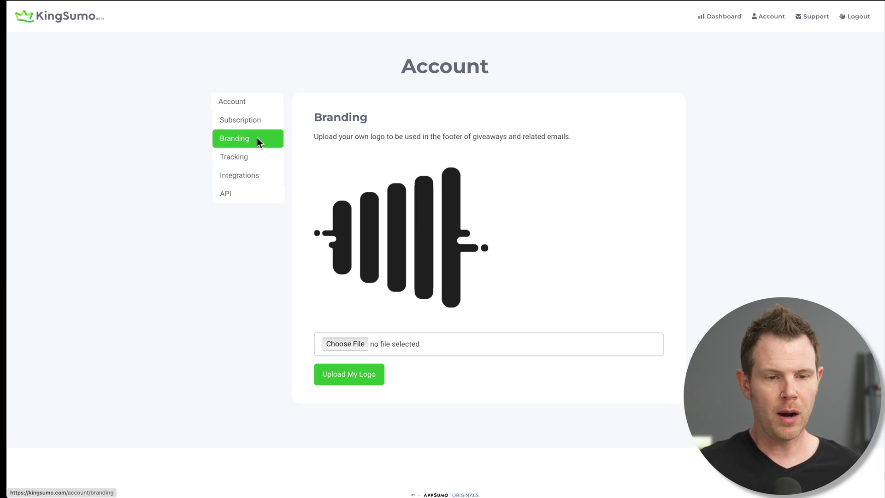
{"action": "left_click", "coordinate": [253, 159]}
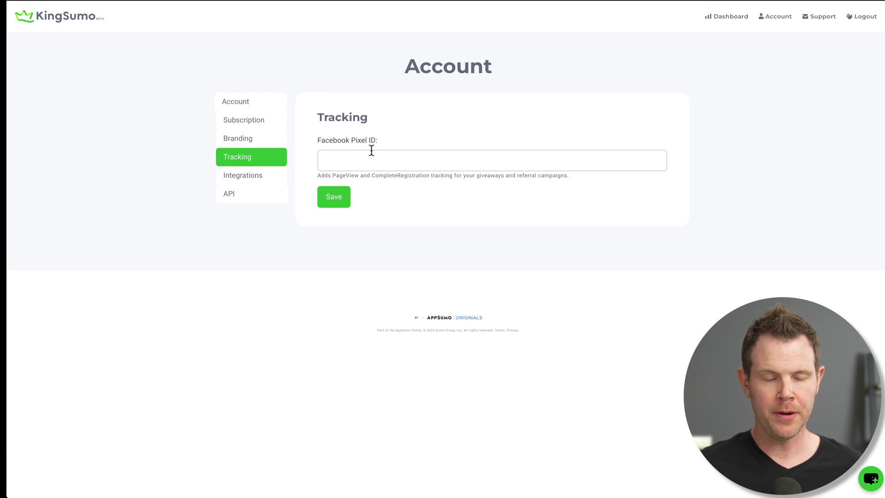
{"action": "left_click", "coordinate": [268, 178]}
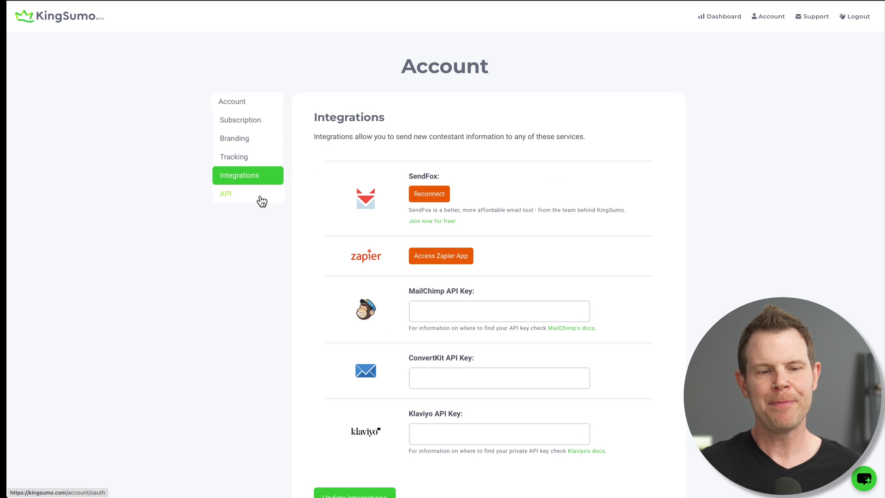
{"action": "left_click", "coordinate": [259, 199]}
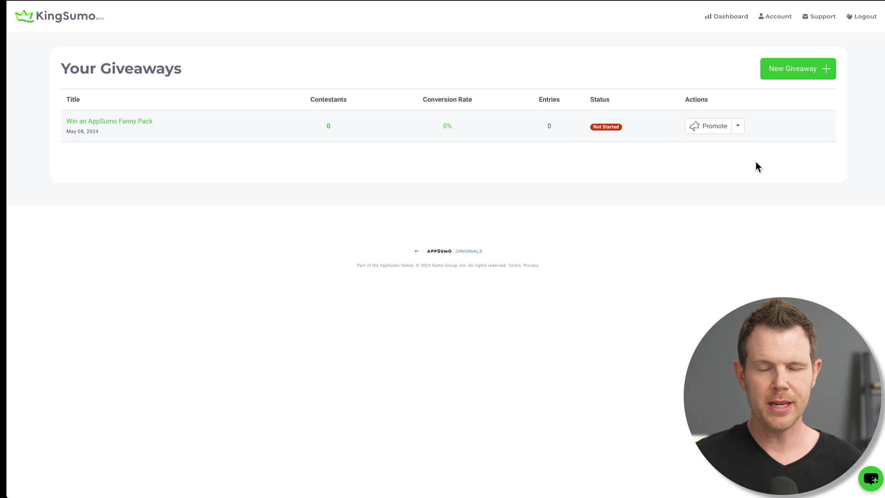
Step: Edit the fanny pack giveaway to use the SendFox Test list and disable Zapier, then save
{"action": "left_click", "coordinate": [737, 129]}
{"action": "left_click", "coordinate": [702, 147]}
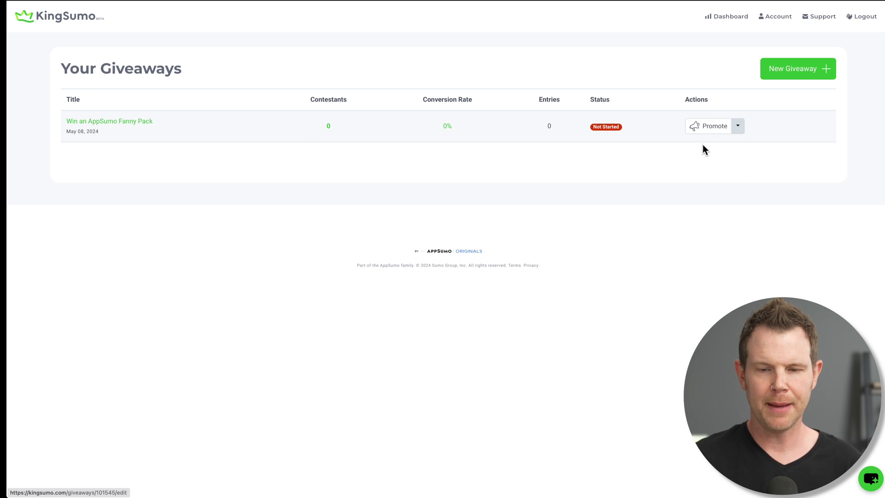
{"action": "scroll", "coordinate": [658, 367], "scroll_direction": "down", "scroll_amount": 10}
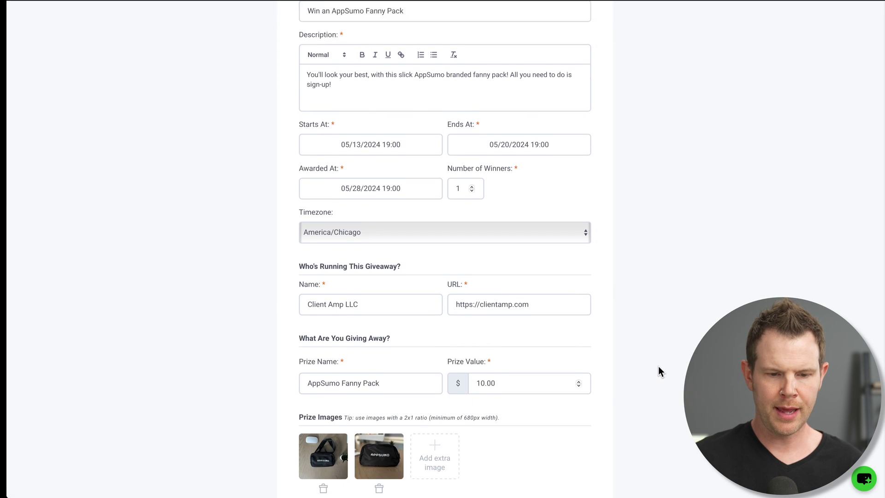
{"action": "scroll", "coordinate": [658, 367], "scroll_direction": "down", "scroll_amount": 15}
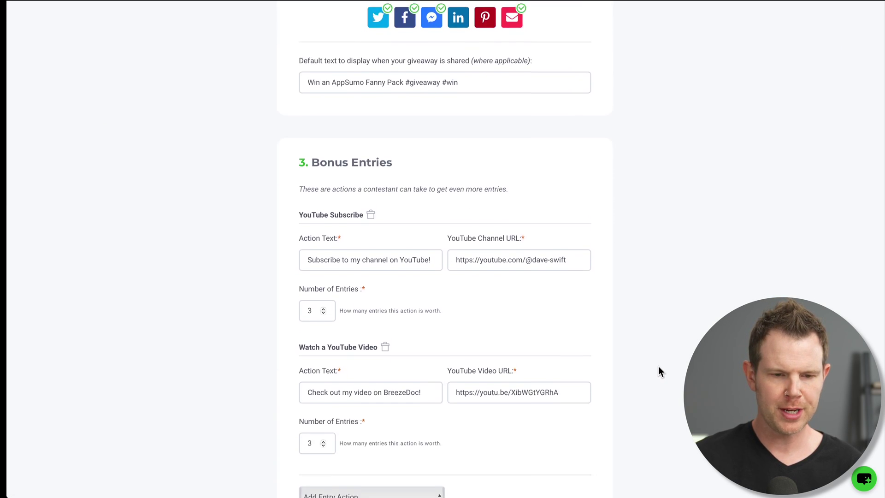
{"action": "scroll", "coordinate": [658, 371], "scroll_direction": "down", "scroll_amount": 2}
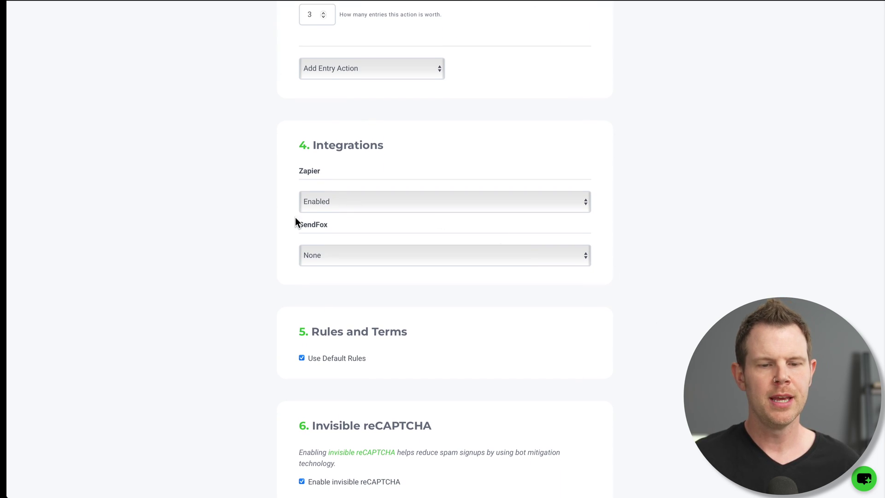
{"action": "left_click", "coordinate": [321, 258]}
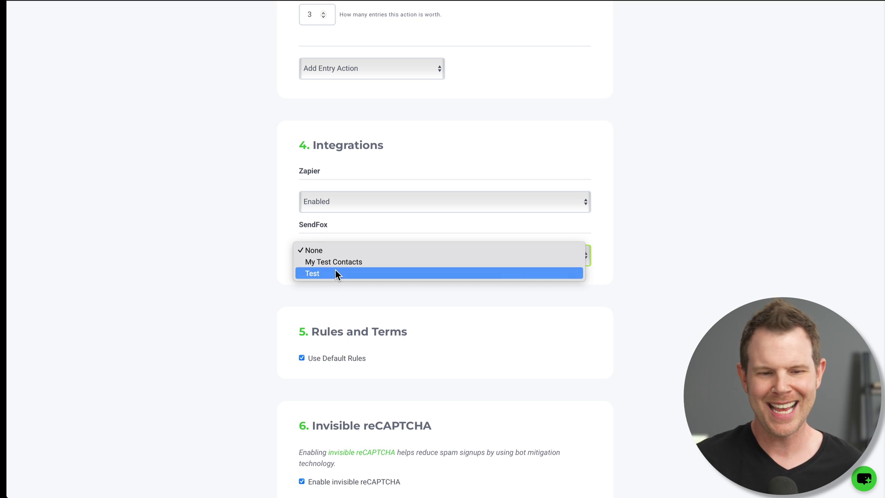
{"action": "left_click", "coordinate": [336, 272]}
{"action": "scroll", "coordinate": [607, 332], "scroll_direction": "up", "scroll_amount": 2}
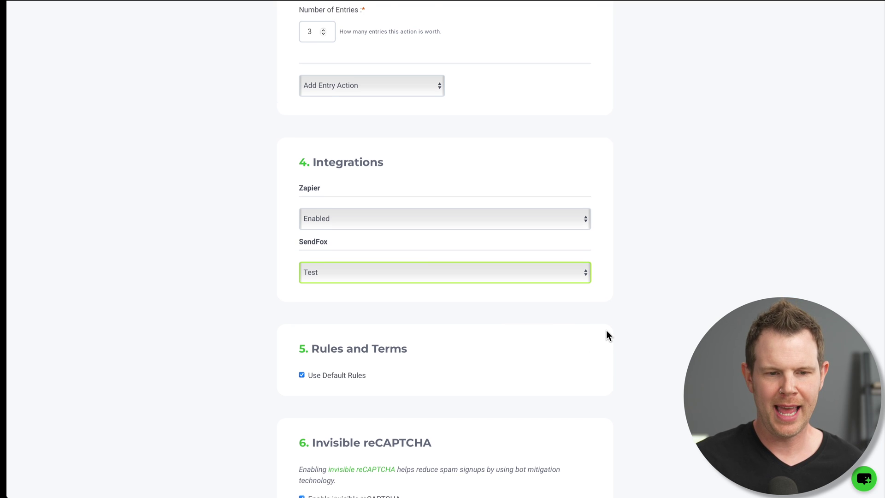
{"action": "left_click", "coordinate": [419, 283]}
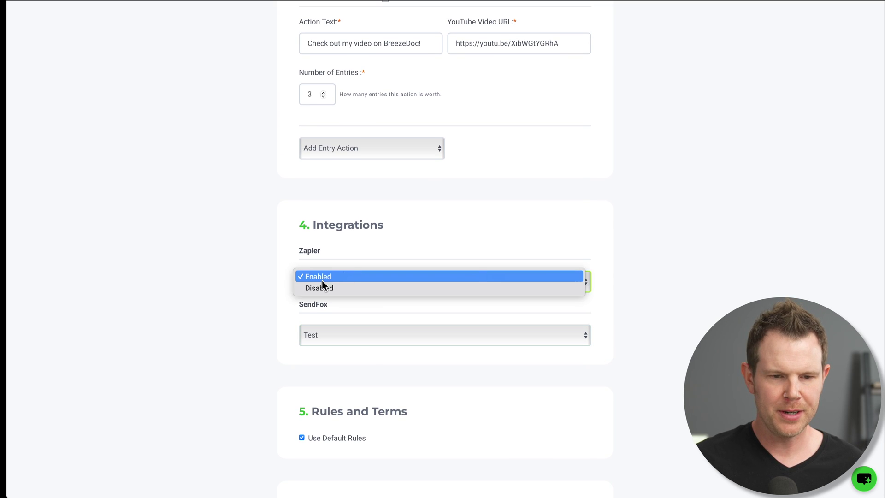
{"action": "left_click", "coordinate": [316, 288]}
{"action": "scroll", "coordinate": [568, 367], "scroll_direction": "down", "scroll_amount": 8}
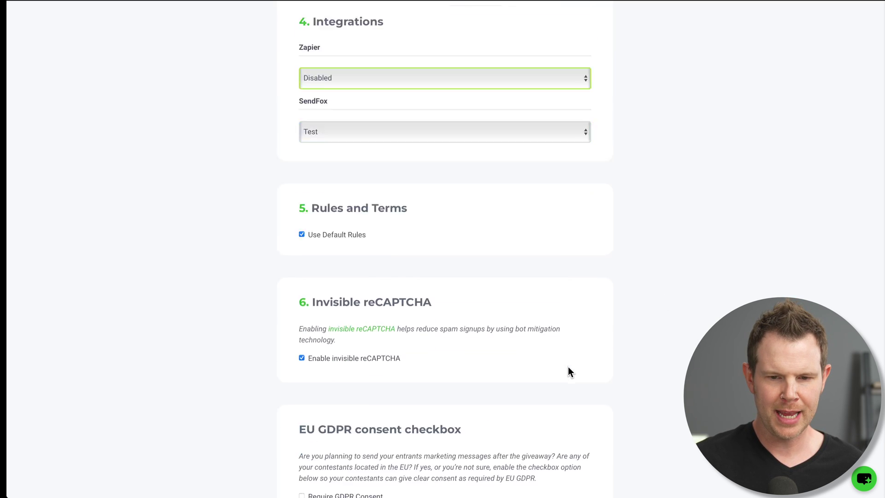
{"action": "left_click", "coordinate": [470, 383]}
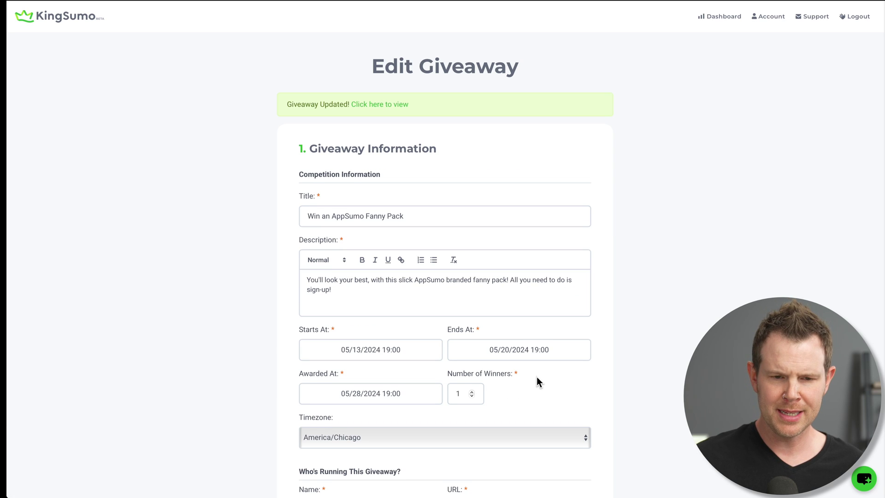
Step: Move the giveaway start date to May 8, 2024 at 17:15 and save
{"action": "left_click", "coordinate": [356, 352]}
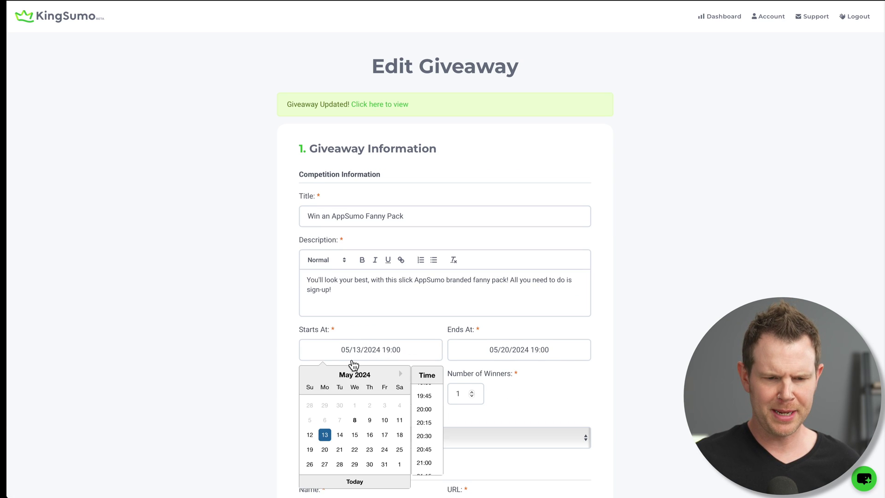
{"action": "left_click", "coordinate": [354, 420]}
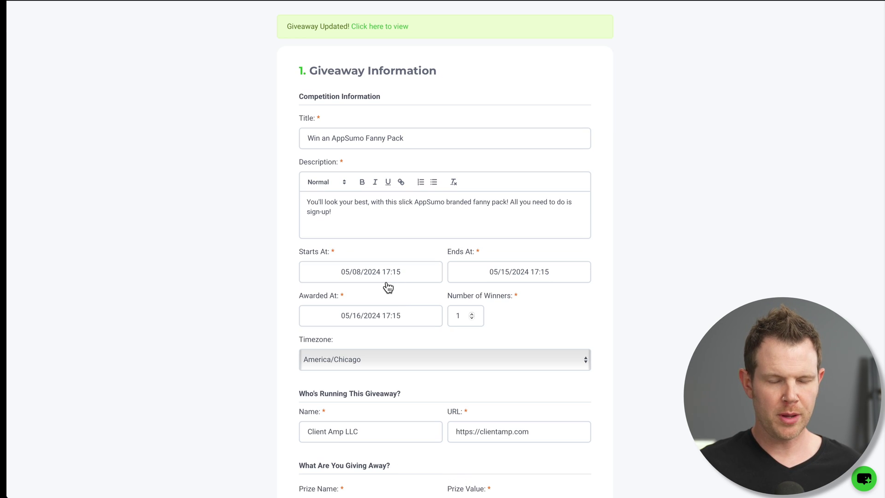
{"action": "scroll", "coordinate": [671, 422], "scroll_direction": "down", "scroll_amount": 20}
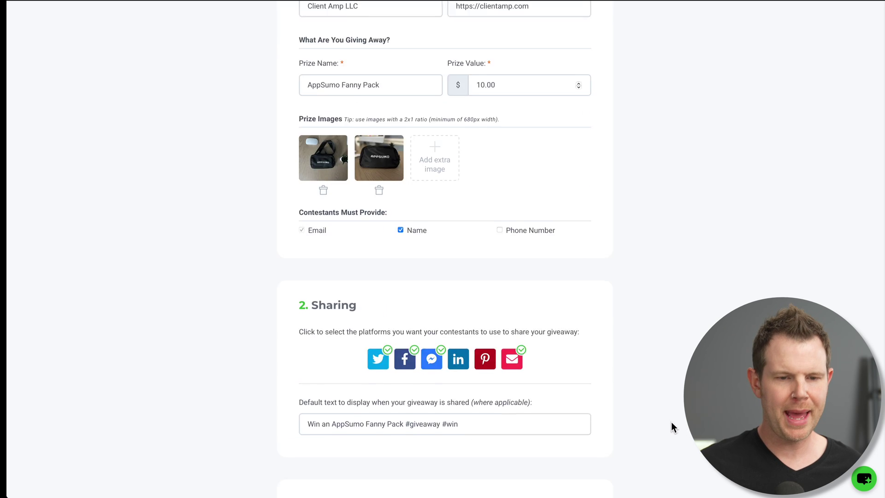
{"action": "scroll", "coordinate": [644, 420], "scroll_direction": "down", "scroll_amount": 5}
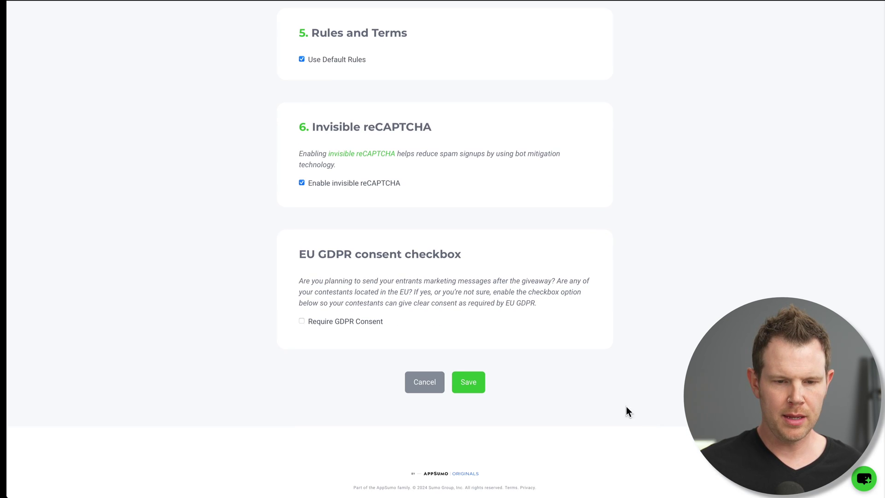
{"action": "left_click", "coordinate": [469, 381]}
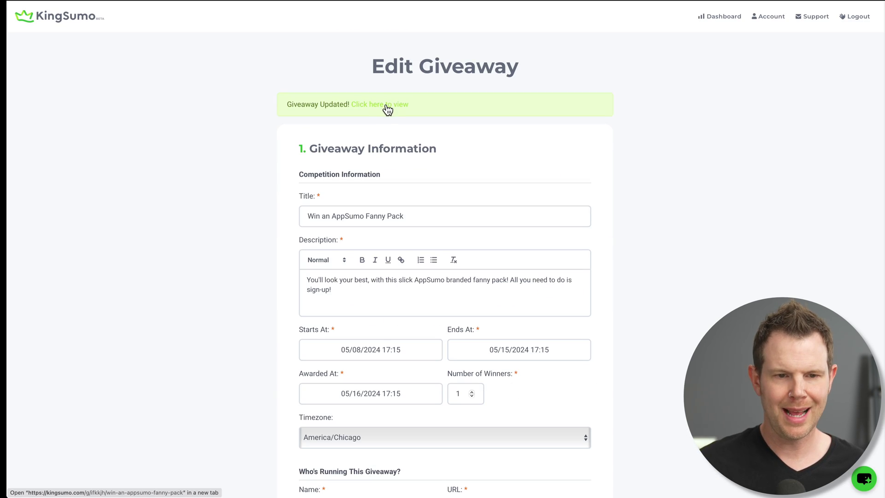
Step: On the public giveaway page, submit a test entry with name and email, then claim the Twitter share bonus
{"action": "left_click", "coordinate": [386, 104]}
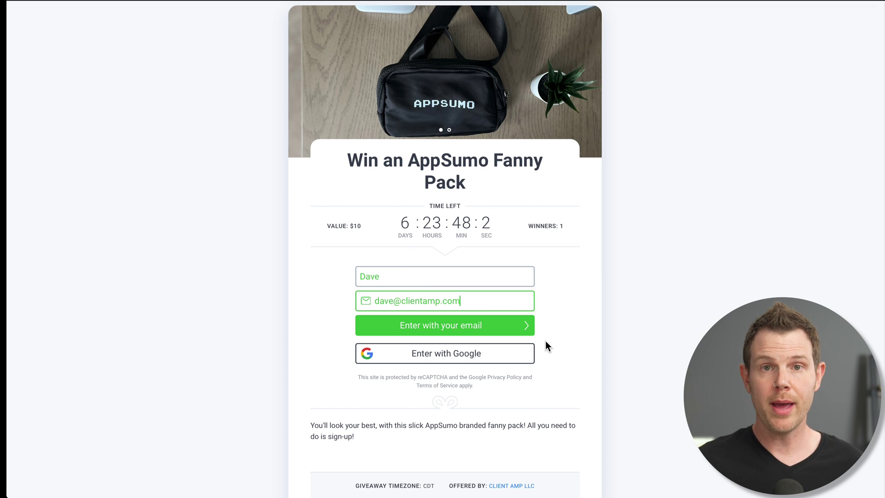
{"action": "left_click", "coordinate": [516, 332]}
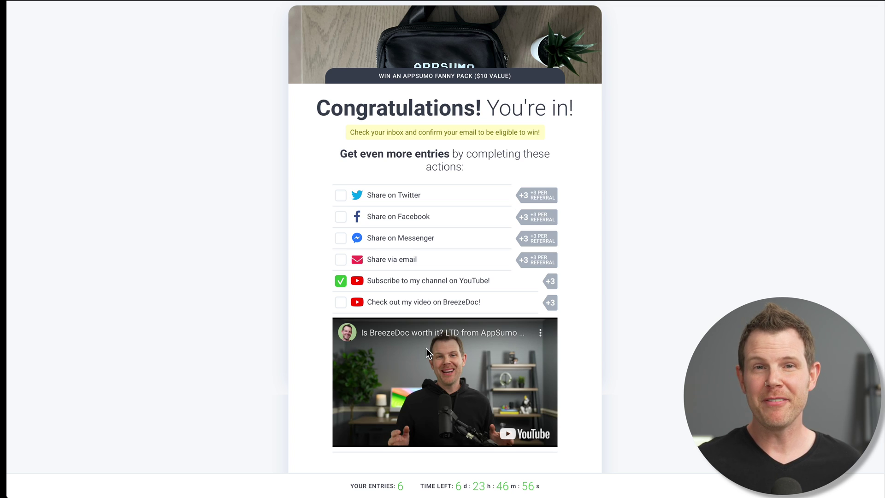
{"action": "left_click", "coordinate": [389, 198], "text": "super"}
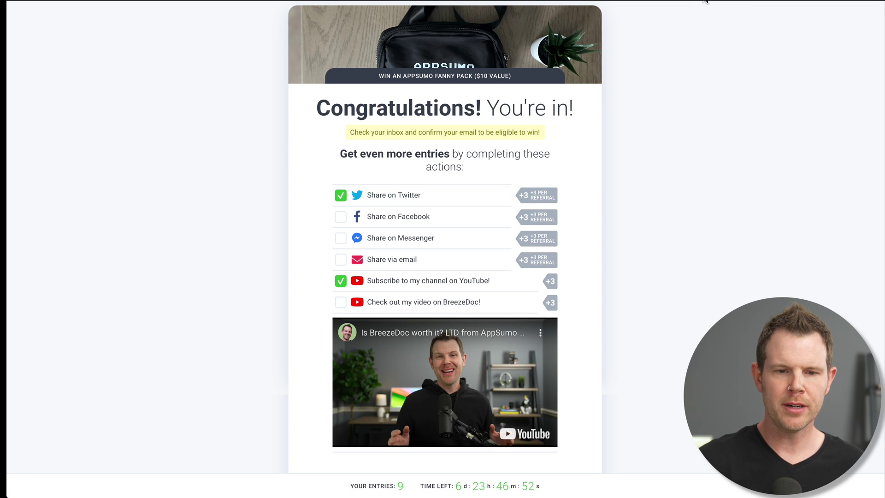
Step: Close the pre-filled X share post unsent and go back to the giveaway tab
{"action": "key", "text": "ctrl+Tab"}
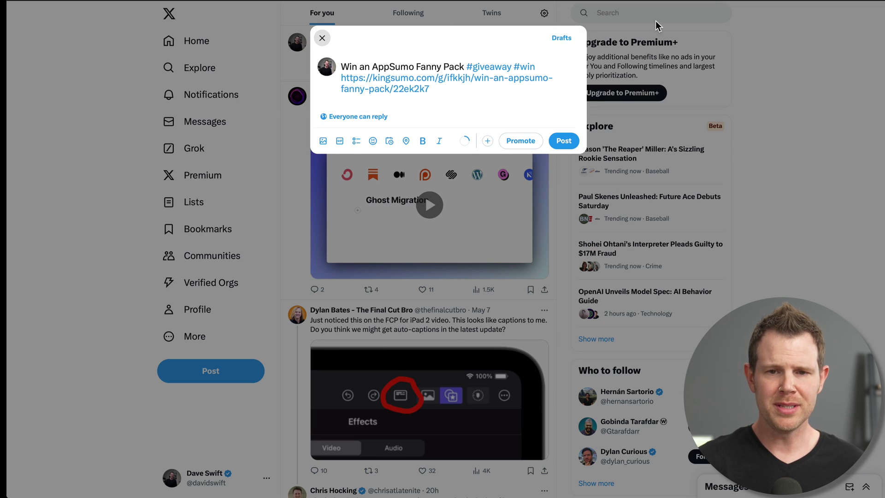
{"action": "left_click", "coordinate": [645, 3]}
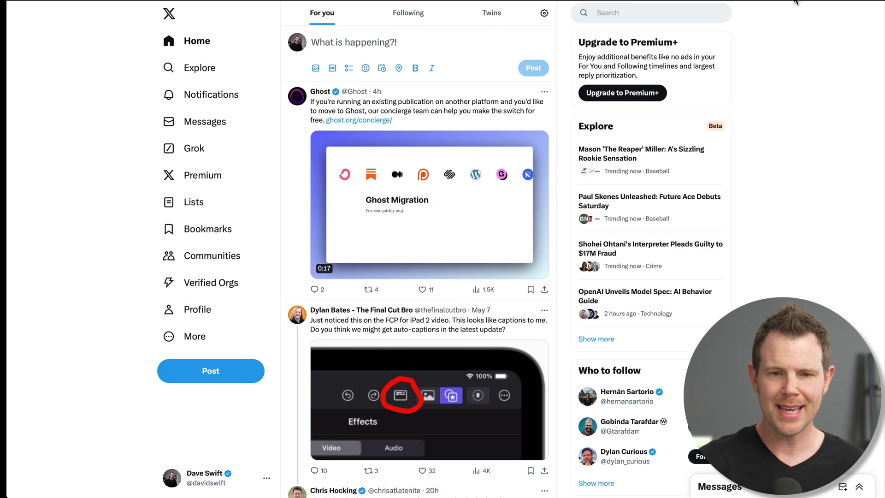
{"action": "key", "text": "ctrl+shift+Tab"}
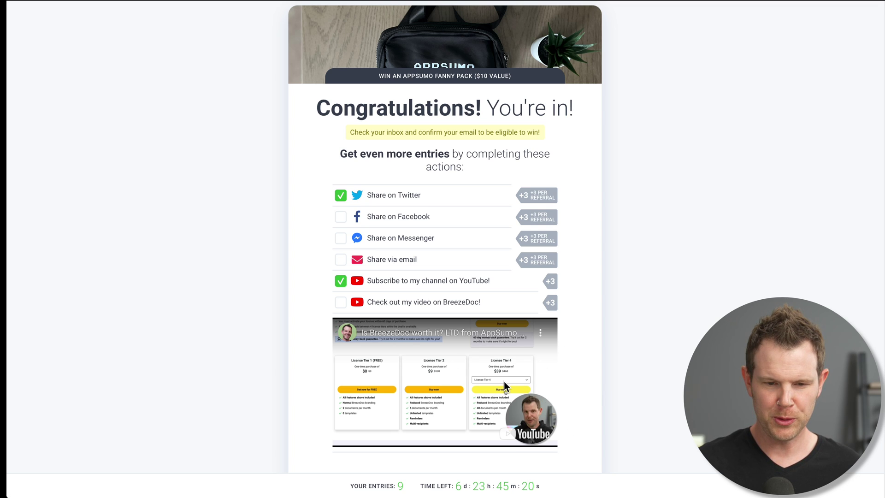
Step: Start the embedded BreezeDoc review video, then scroll to the page footer and back up
{"action": "left_click", "coordinate": [446, 378]}
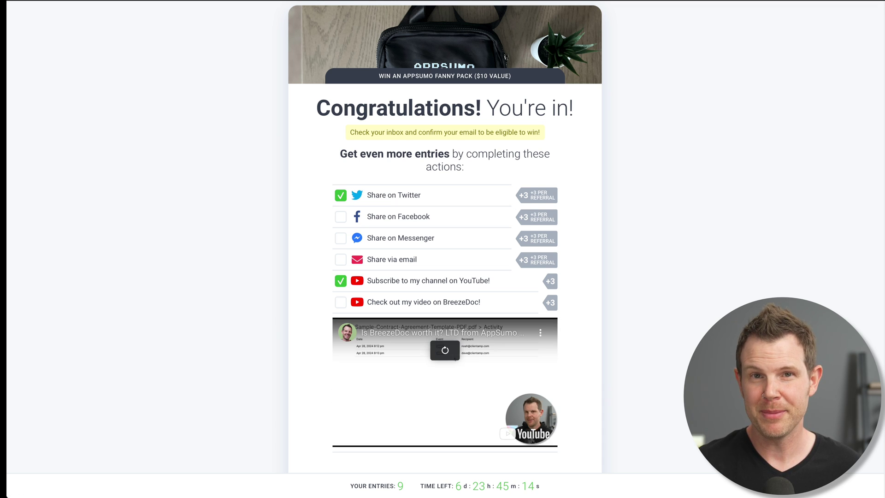
{"action": "scroll", "coordinate": [639, 334], "scroll_direction": "down", "scroll_amount": 4}
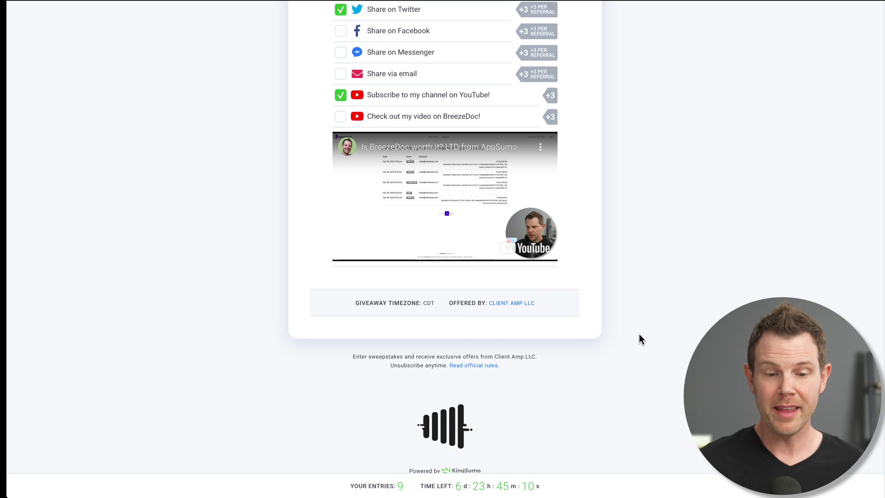
{"action": "scroll", "coordinate": [646, 347], "scroll_direction": "up", "scroll_amount": 5}
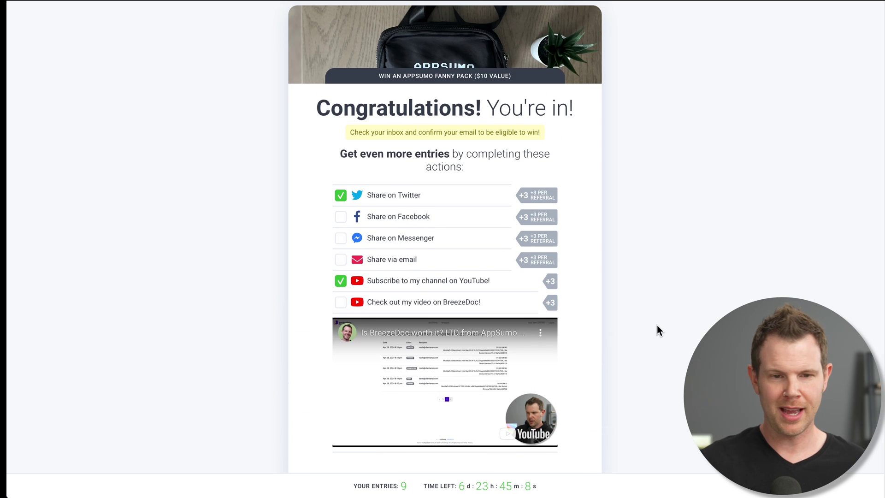